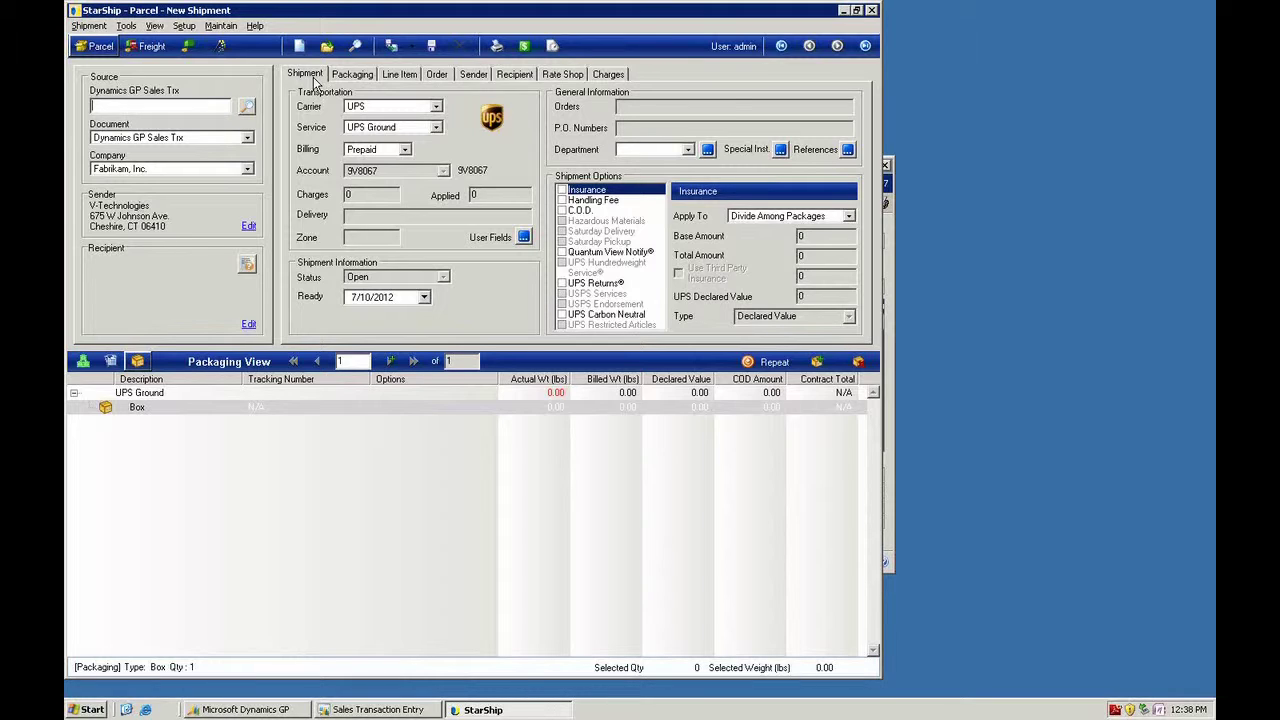
# - Retrieve Dynamics GP sales order 405 into the StarShip shipment by its document number
pyautogui.write('405')
pyautogui.press('Return')
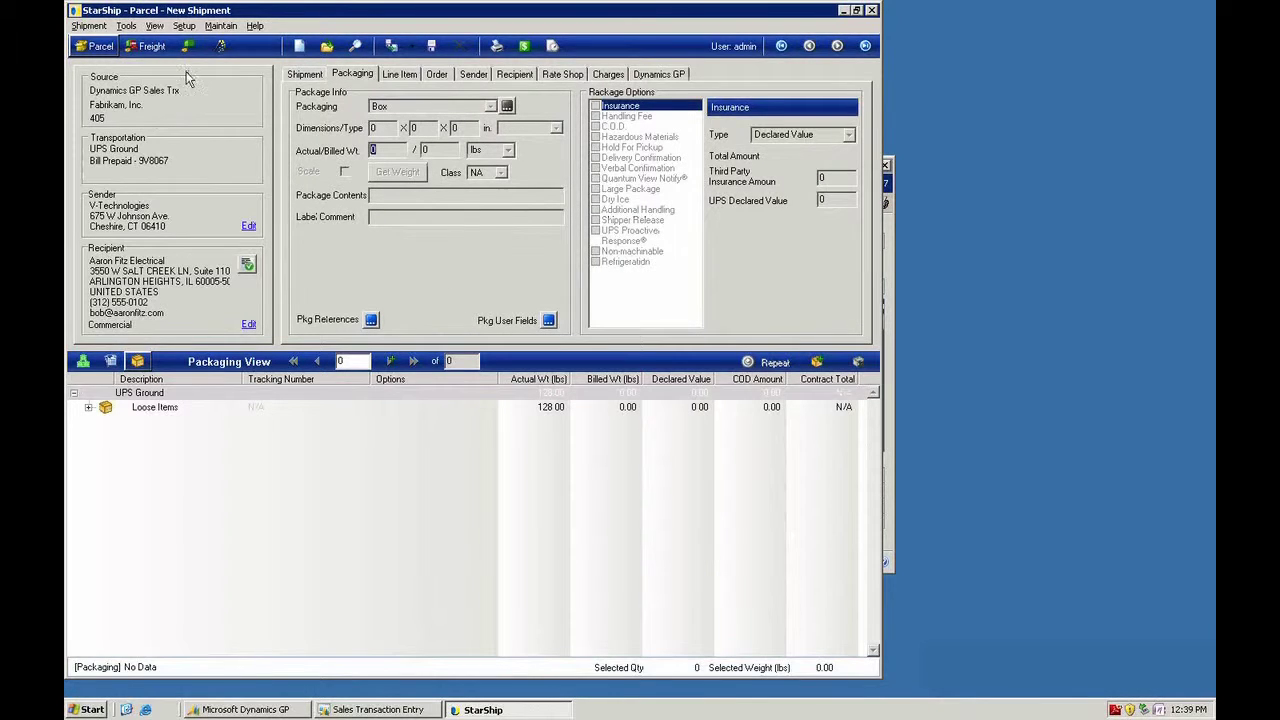
# - Add related order 35 in Shipping Assistant, cancel, then start a new shipment without saving
pyautogui.click(217, 47)
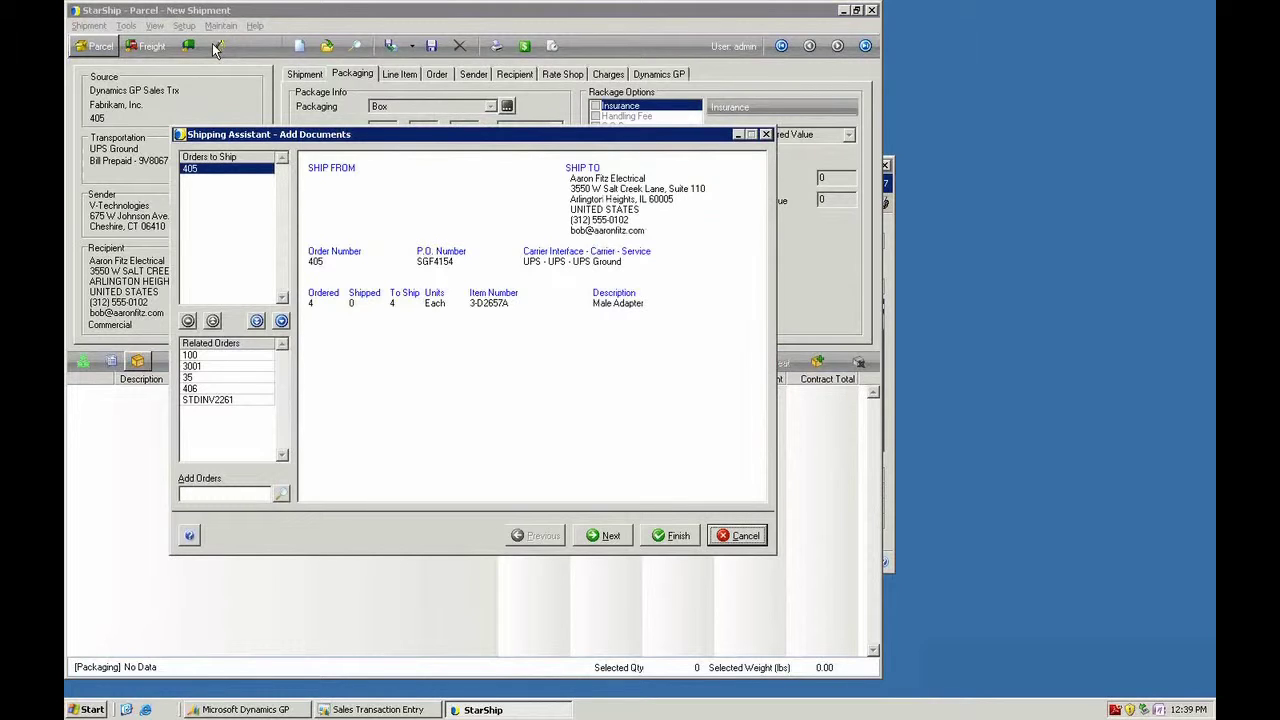
pyautogui.click(204, 377)
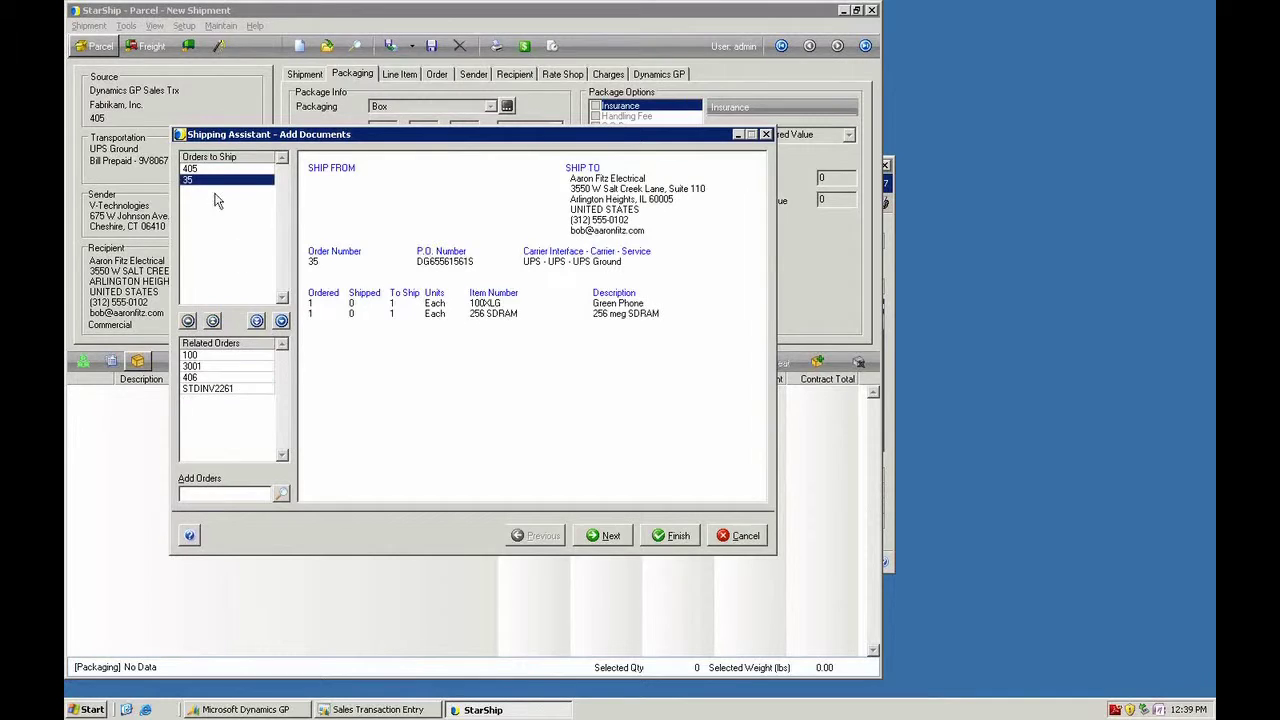
pyautogui.click(188, 321)
pyautogui.click(742, 540)
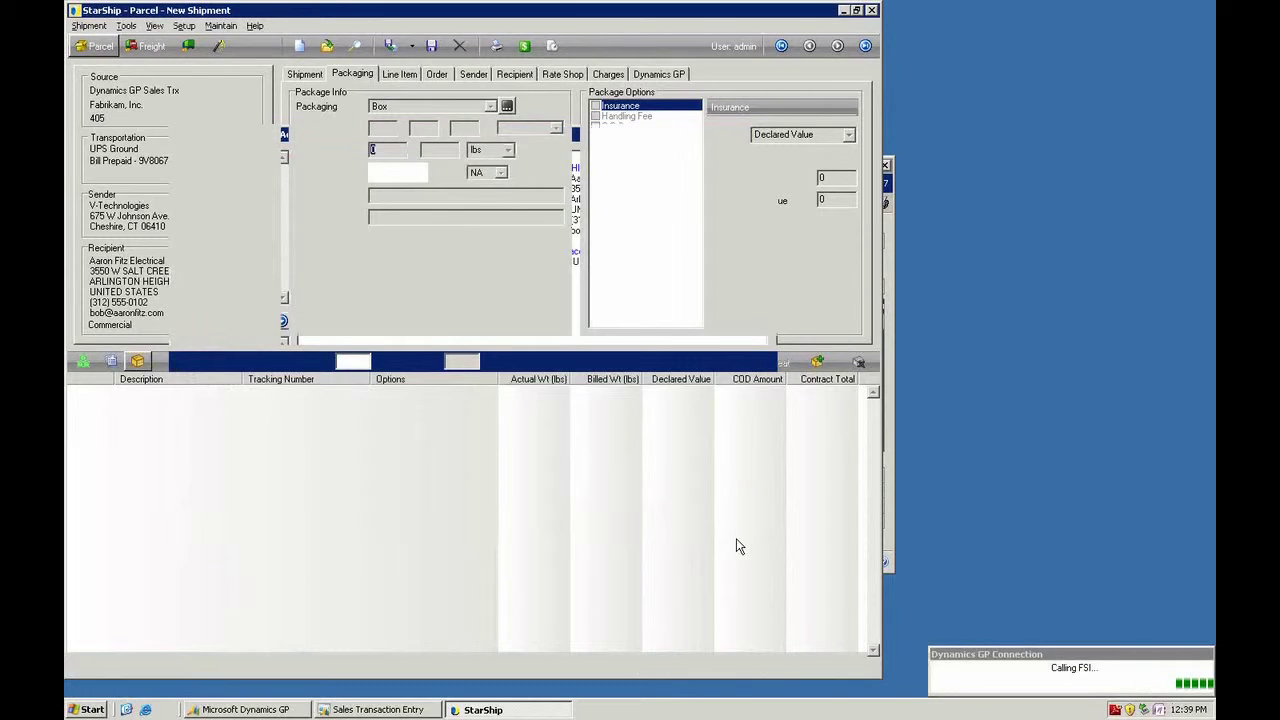
pyautogui.click(301, 45)
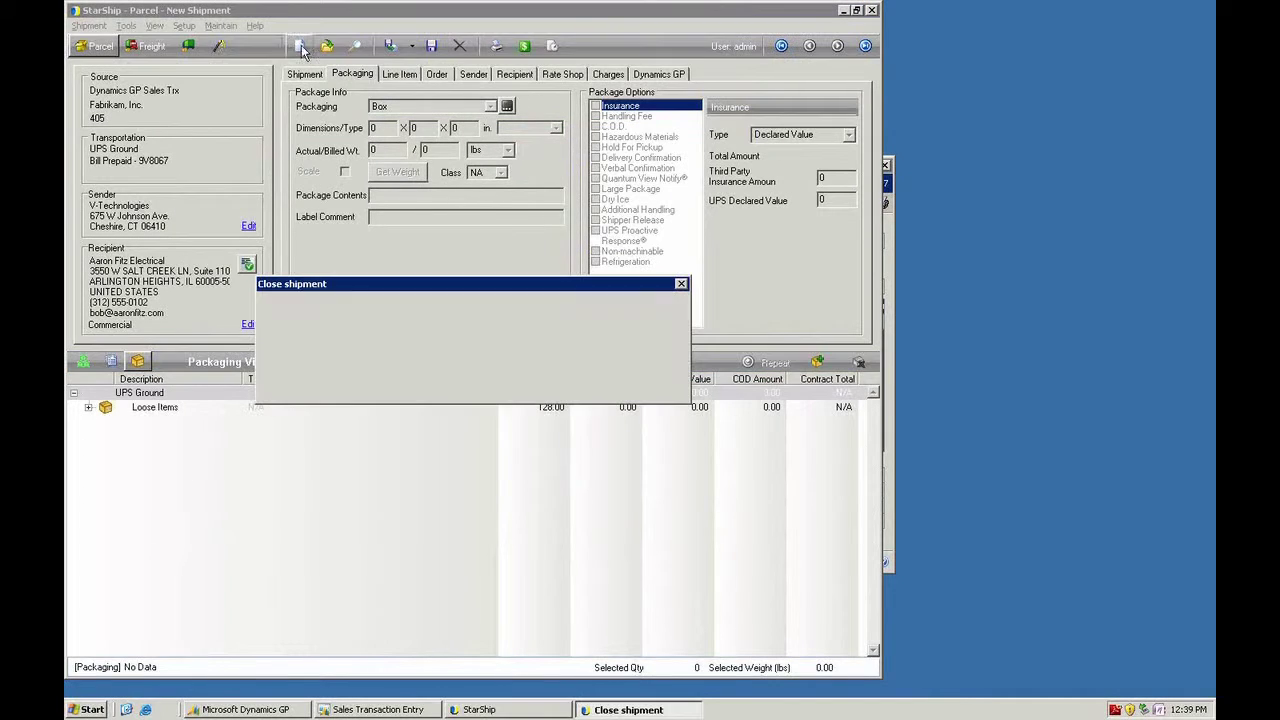
pyautogui.click(484, 383)
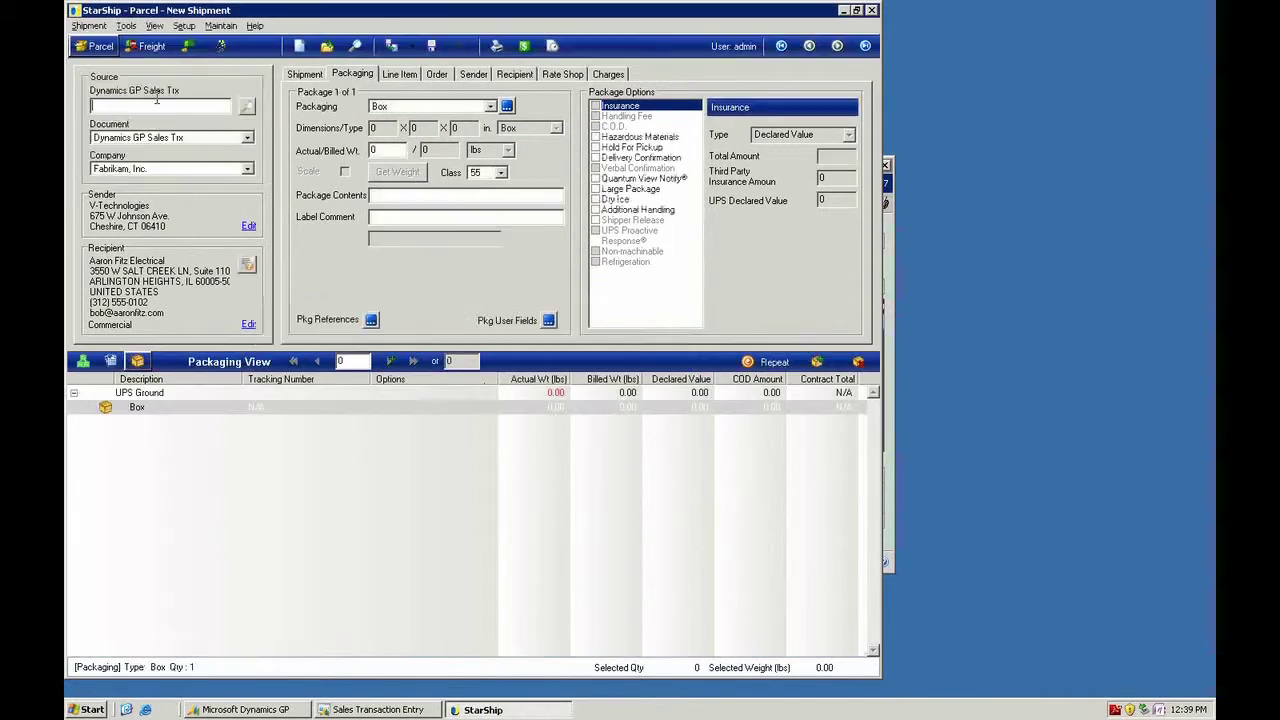
# - Enable 'Always use Shipping Assistant when importing orders' in the Parcel Home preferences
pyautogui.click(185, 26)
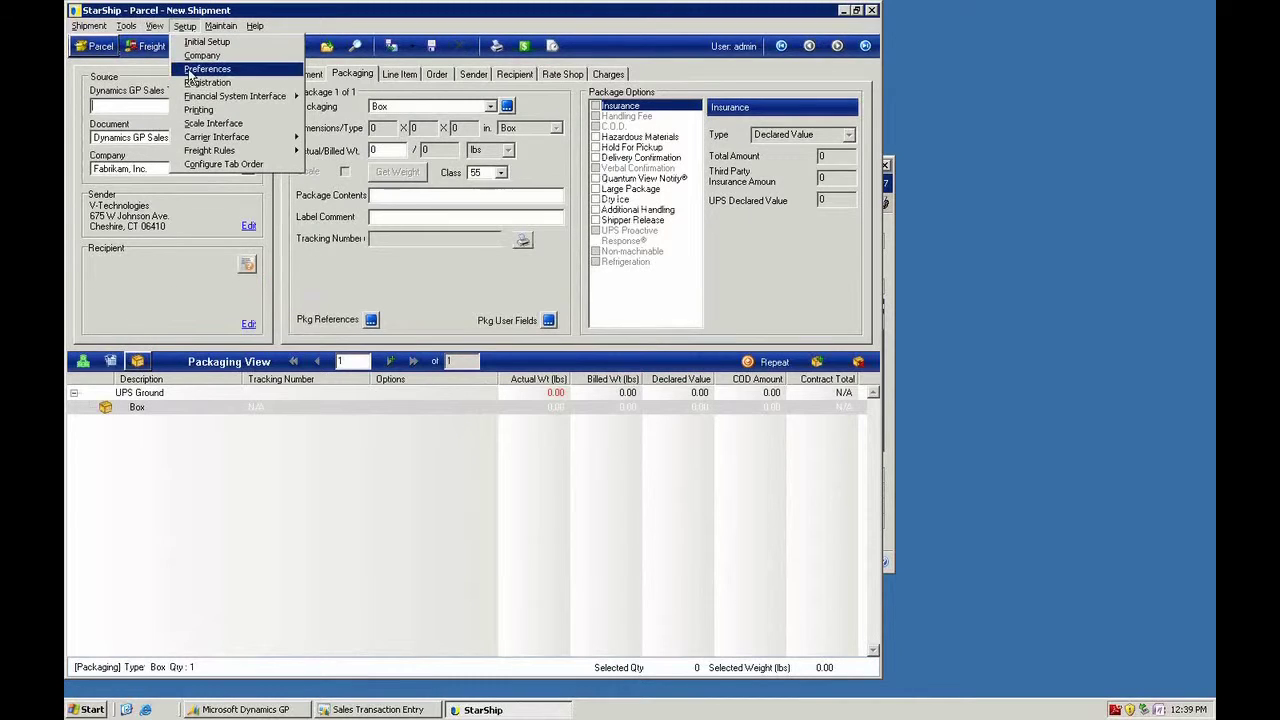
pyautogui.click(192, 69)
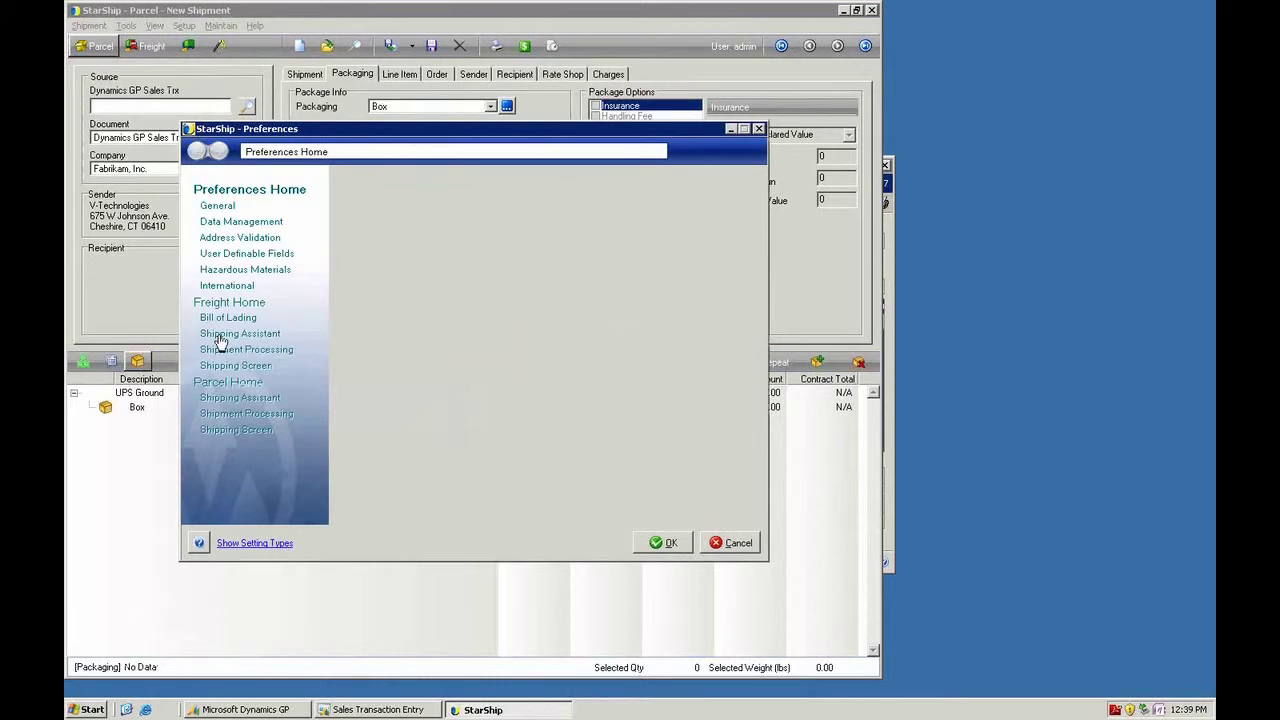
pyautogui.click(226, 333)
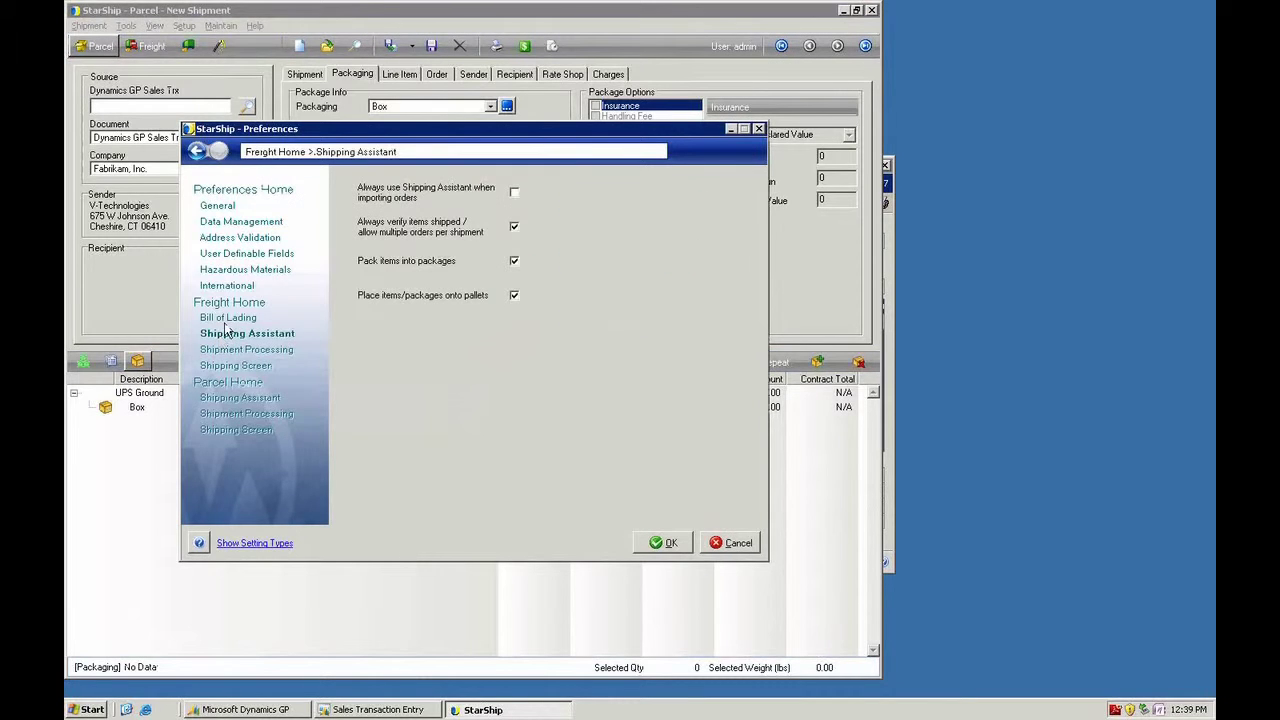
pyautogui.click(243, 398)
pyautogui.click(514, 192)
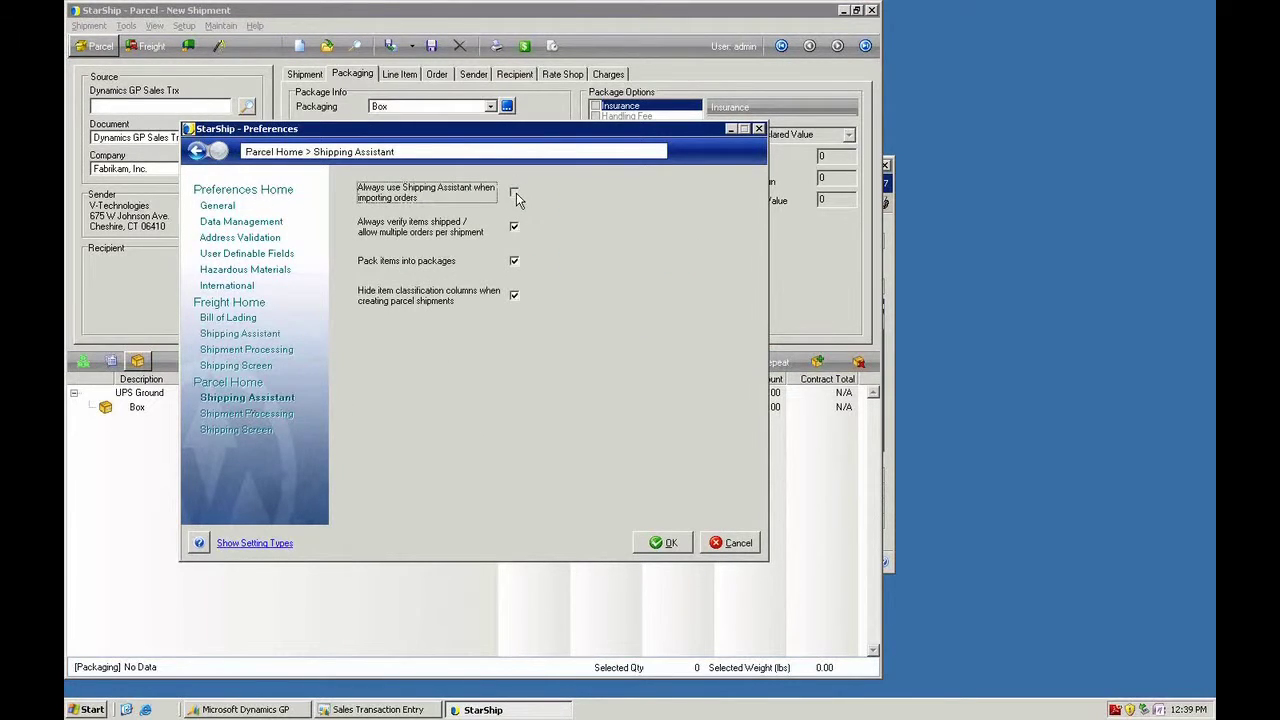
pyautogui.click(680, 544)
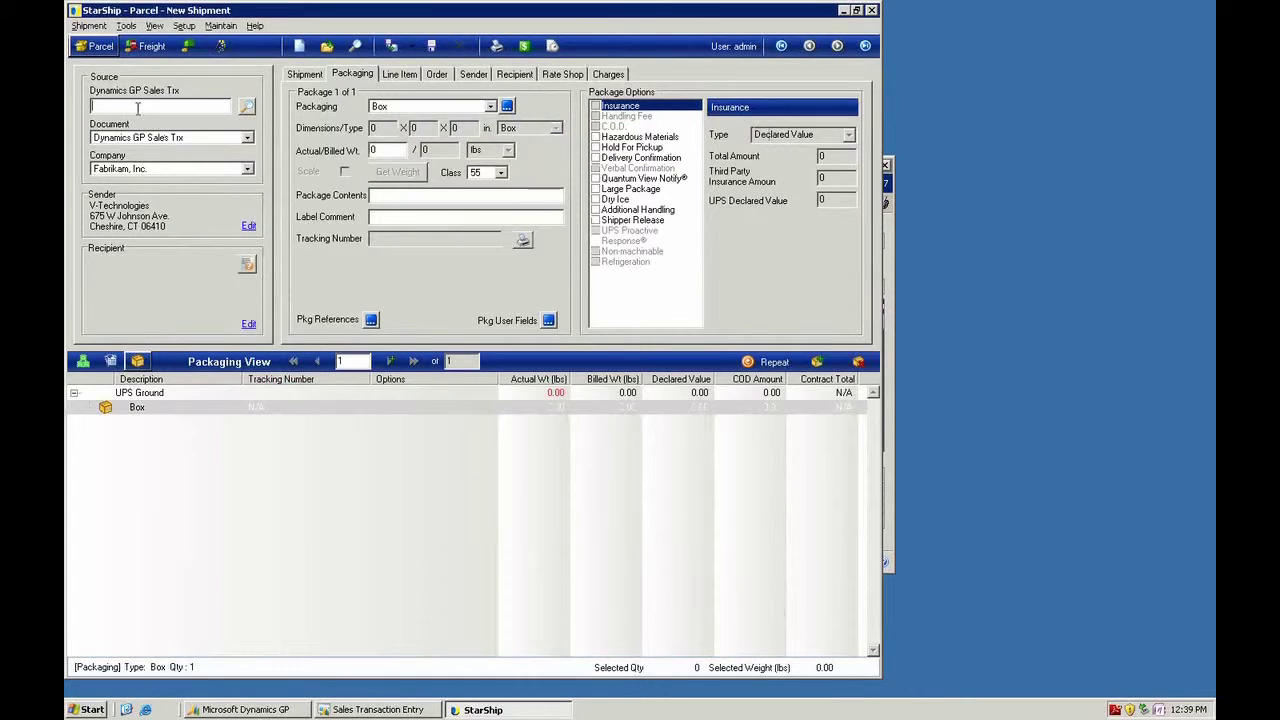
# - Retrieve order 405, add related order 406 to the orders to ship, and continue
pyautogui.write('405')
pyautogui.press('Return')
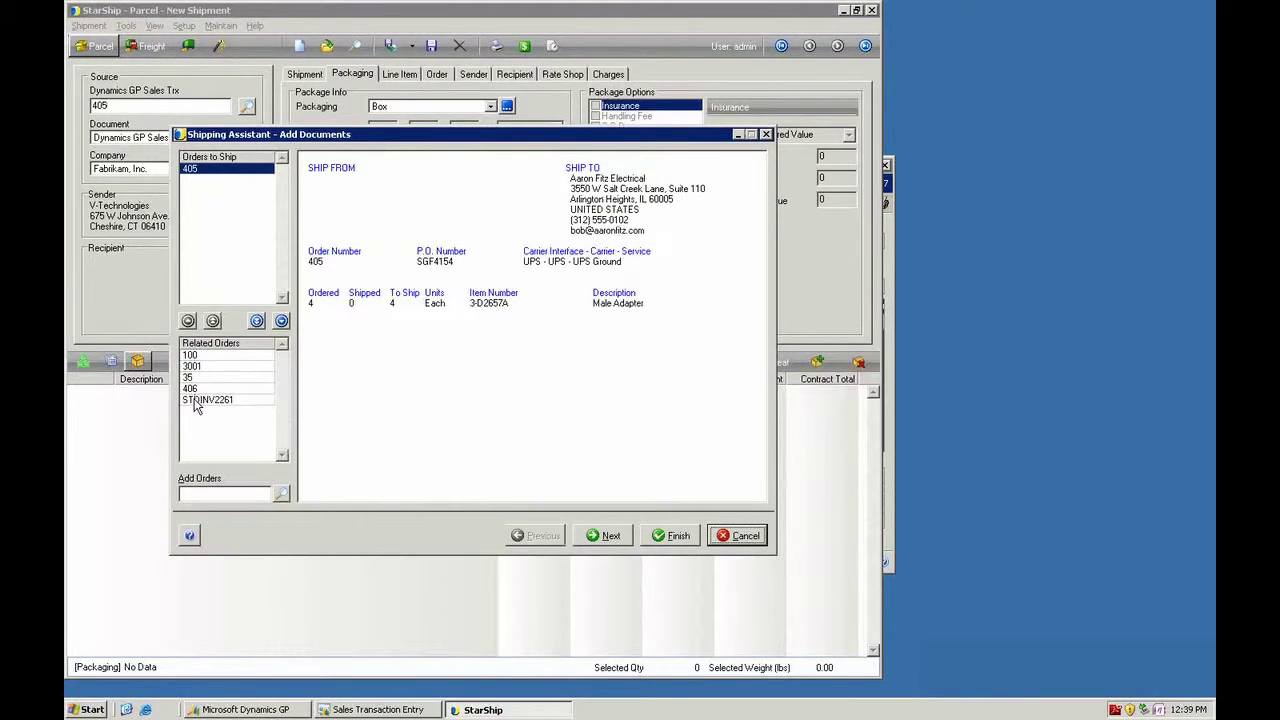
pyautogui.click(193, 390)
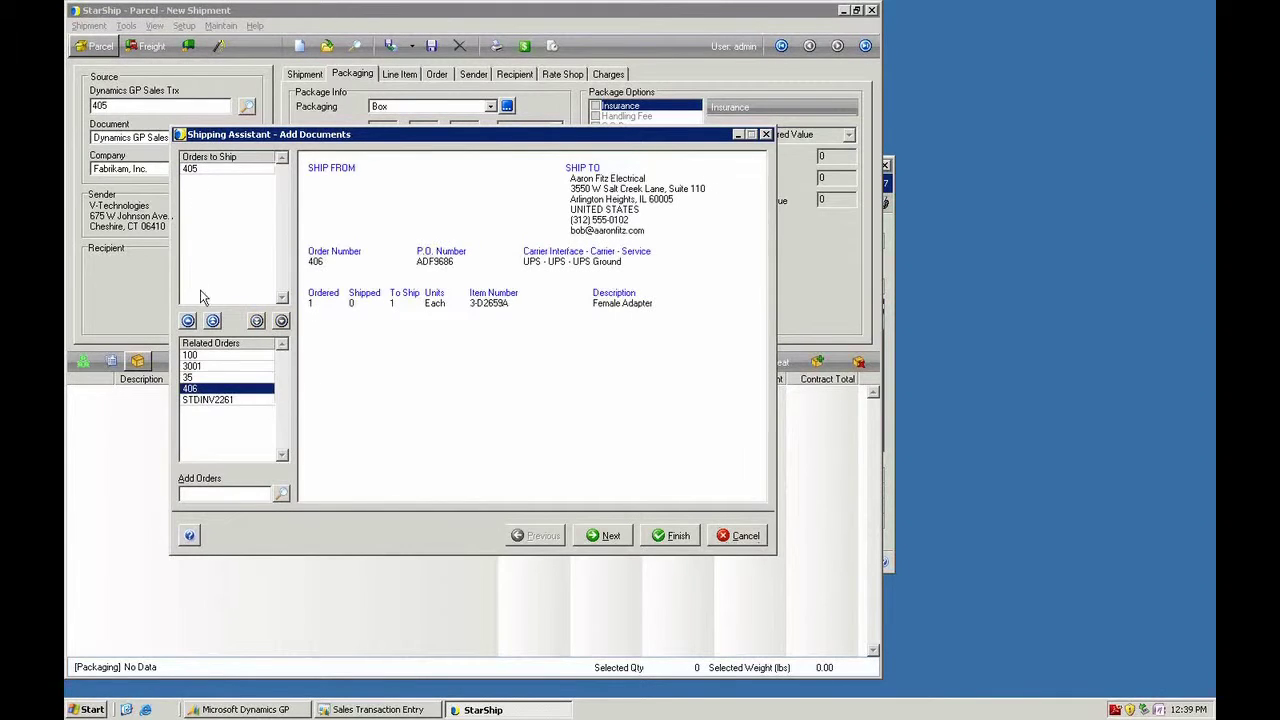
pyautogui.click(189, 320)
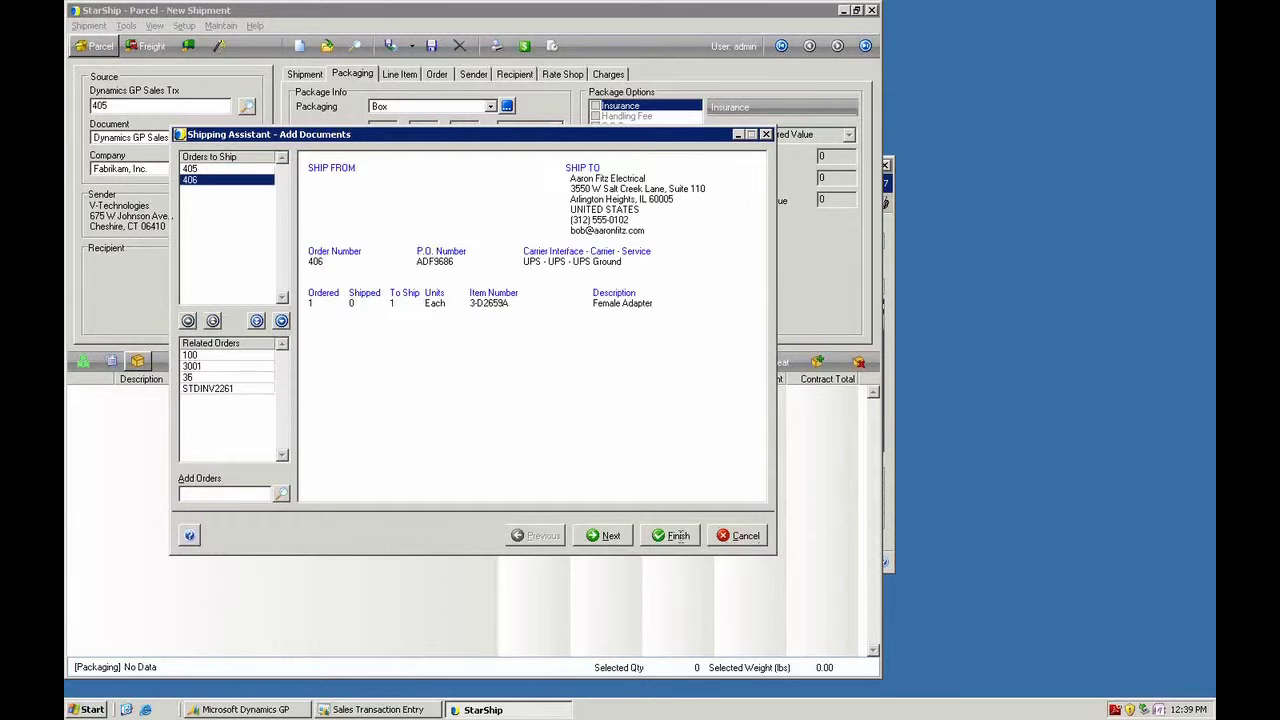
pyautogui.click(603, 537)
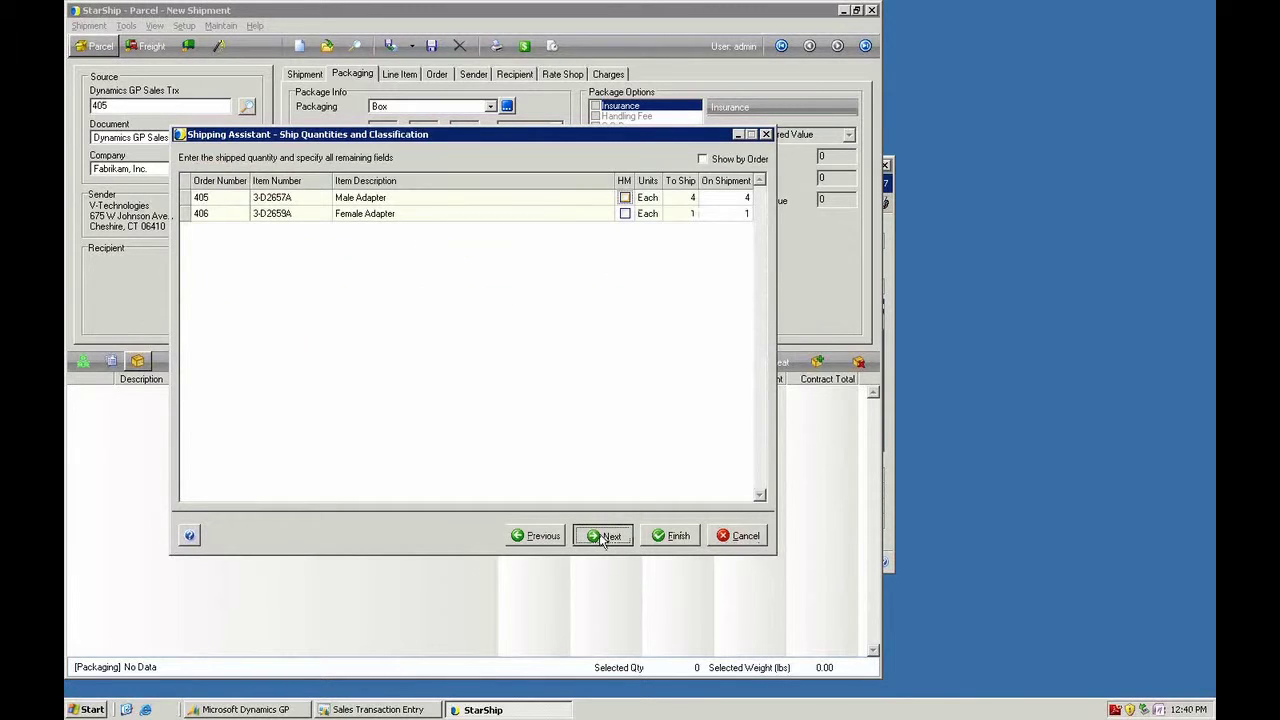
# - Accept the ship quantities and pack the Female Adapter into the first box
pyautogui.click(603, 537)
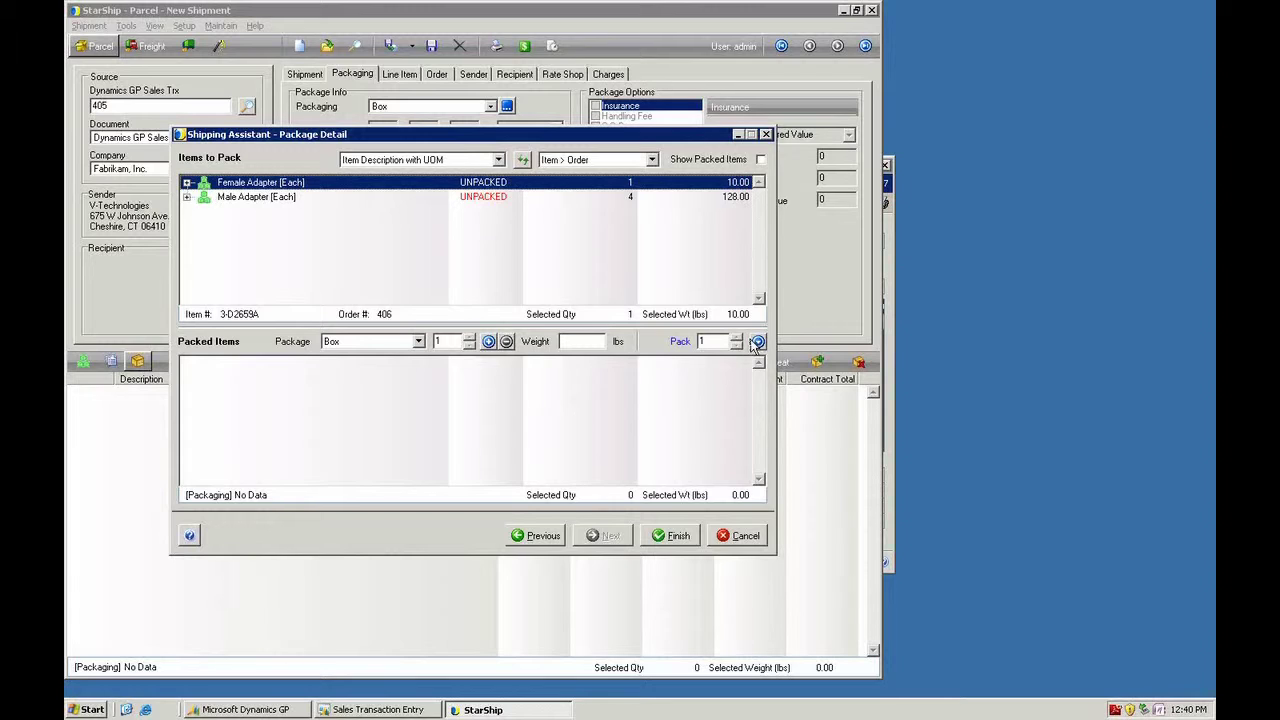
pyautogui.click(758, 341)
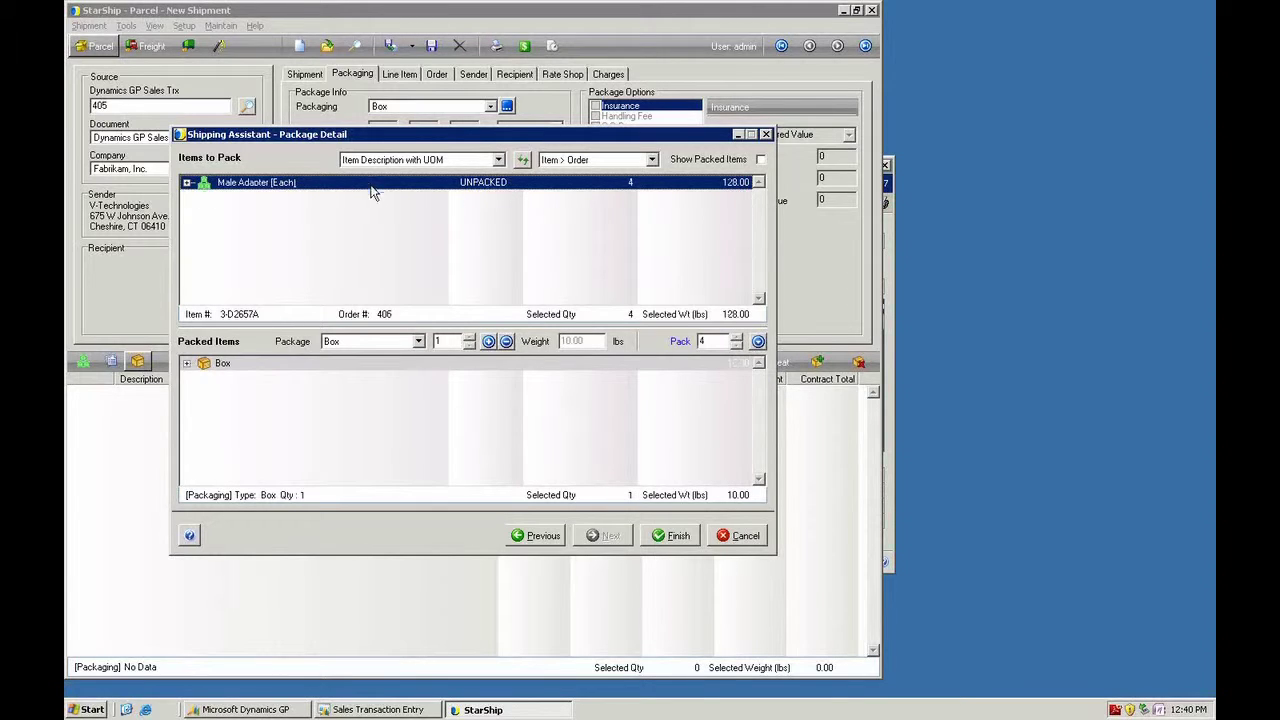
# - Pack the four Male Adapters two per box into a second and third box, then finish packing
pyautogui.click(488, 341)
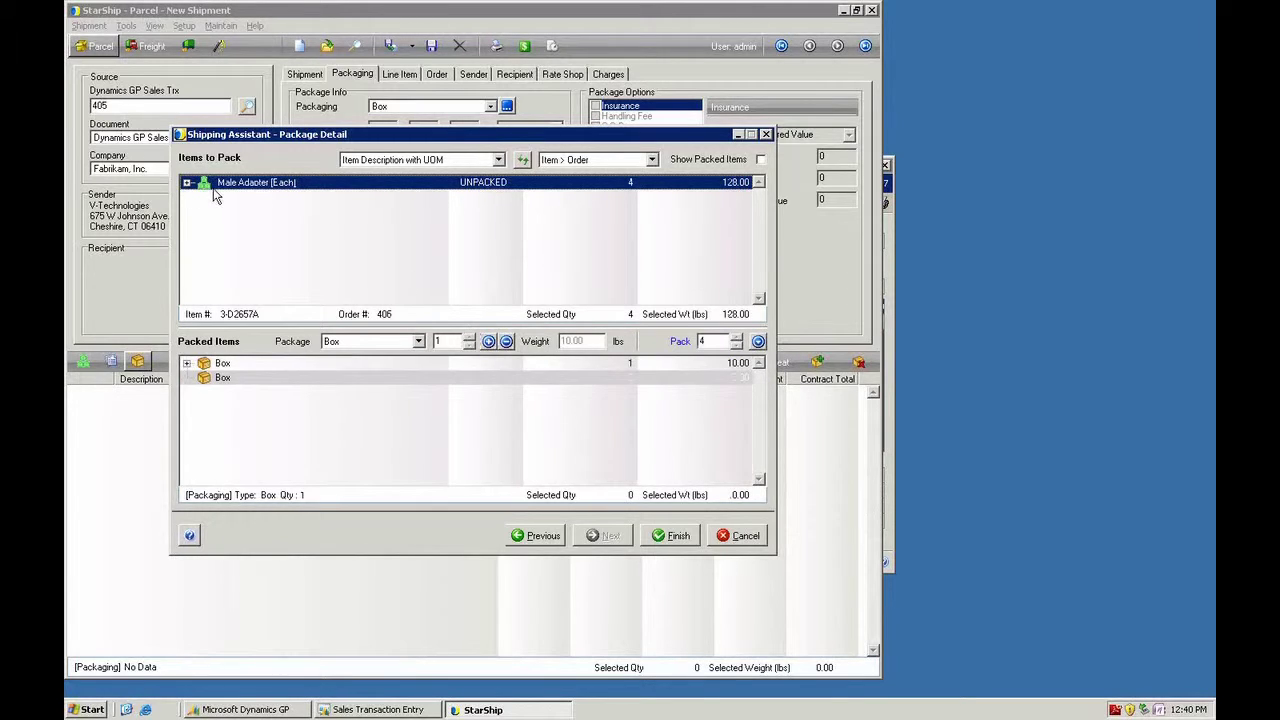
pyautogui.click(186, 183)
pyautogui.click(714, 341)
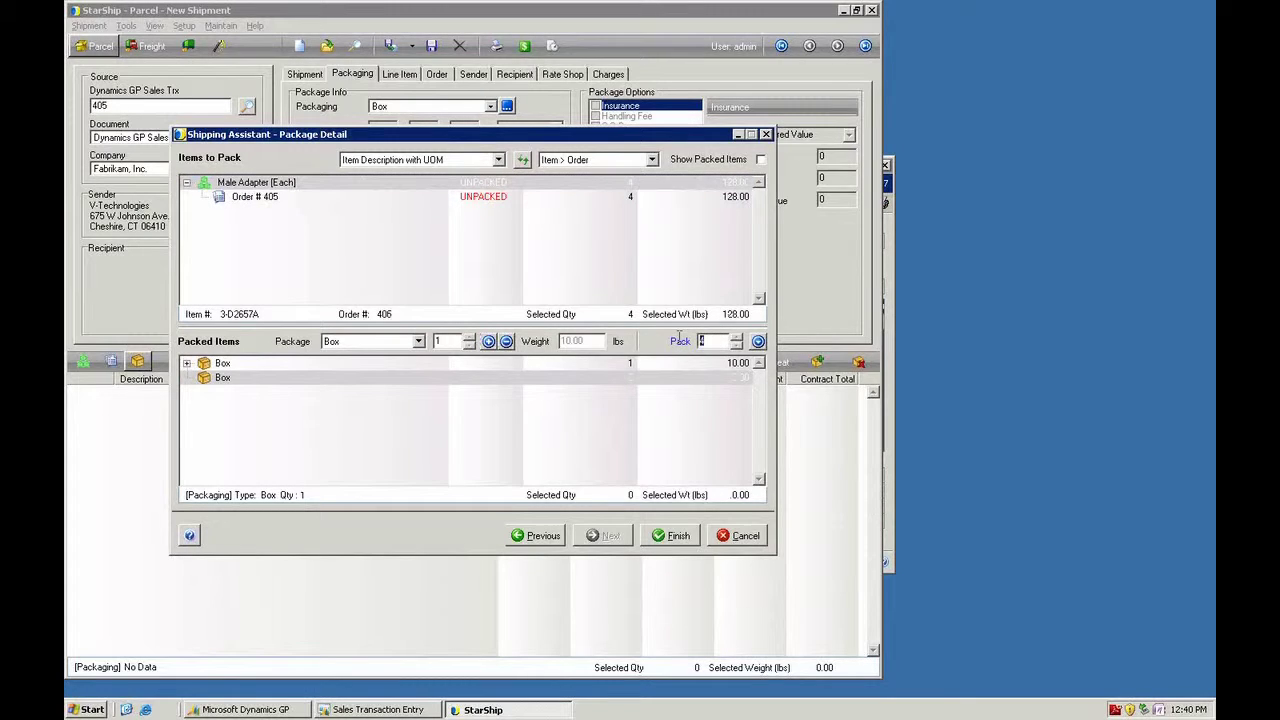
pyautogui.write('2')
pyautogui.click(758, 341)
pyautogui.click(489, 341)
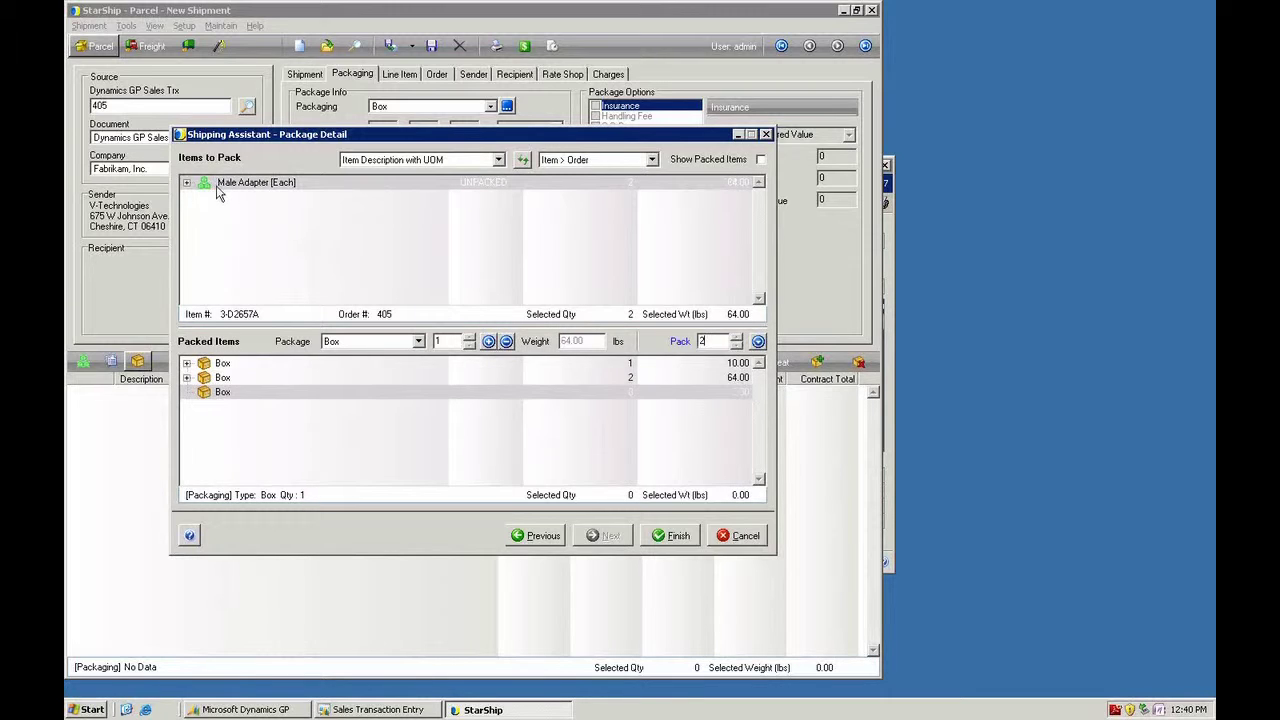
pyautogui.click(220, 188)
pyautogui.click(220, 394)
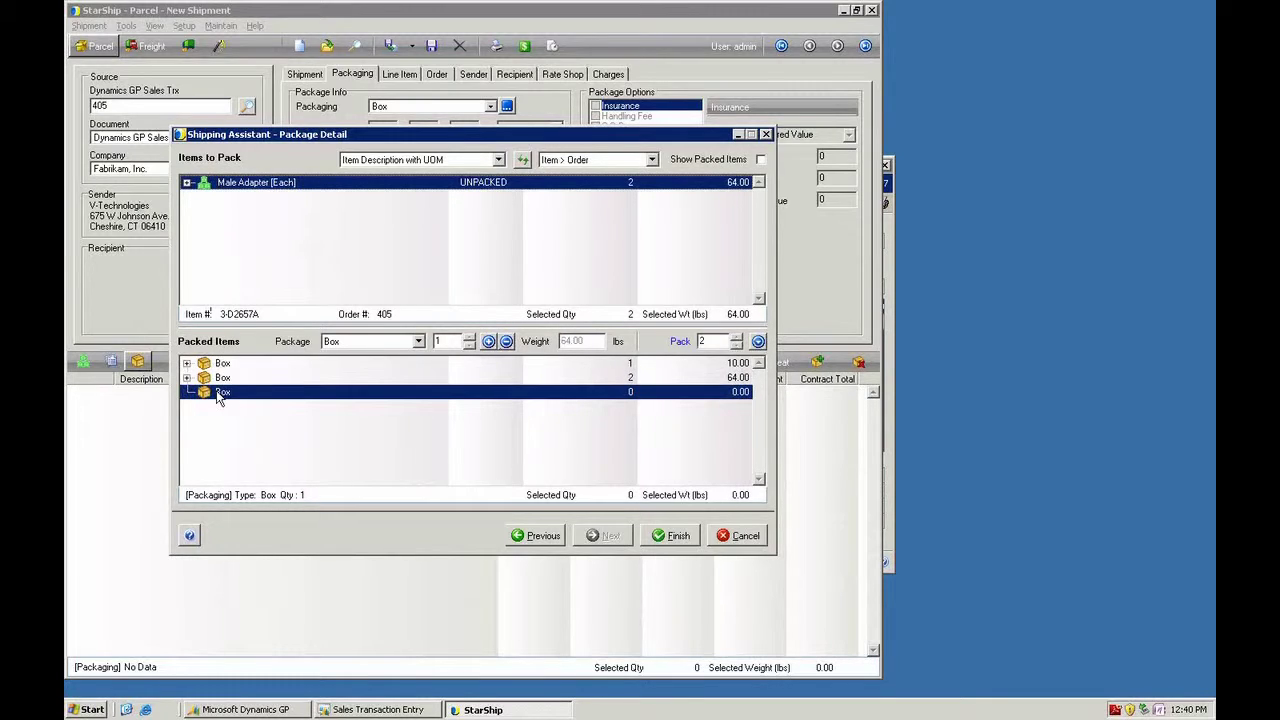
pyautogui.click(662, 537)
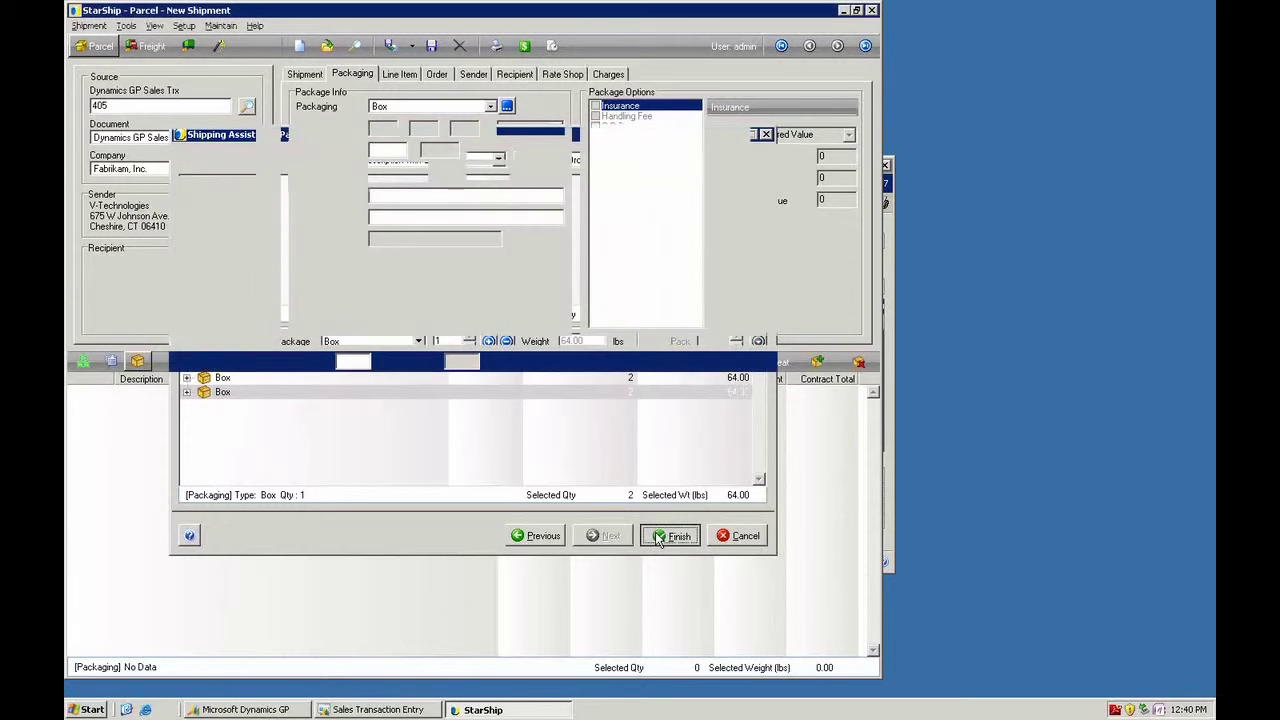
pyautogui.rightClick(122, 408)
# - Expand the shipment contents in package, order and line-item views, then process it
pyautogui.click(166, 415)
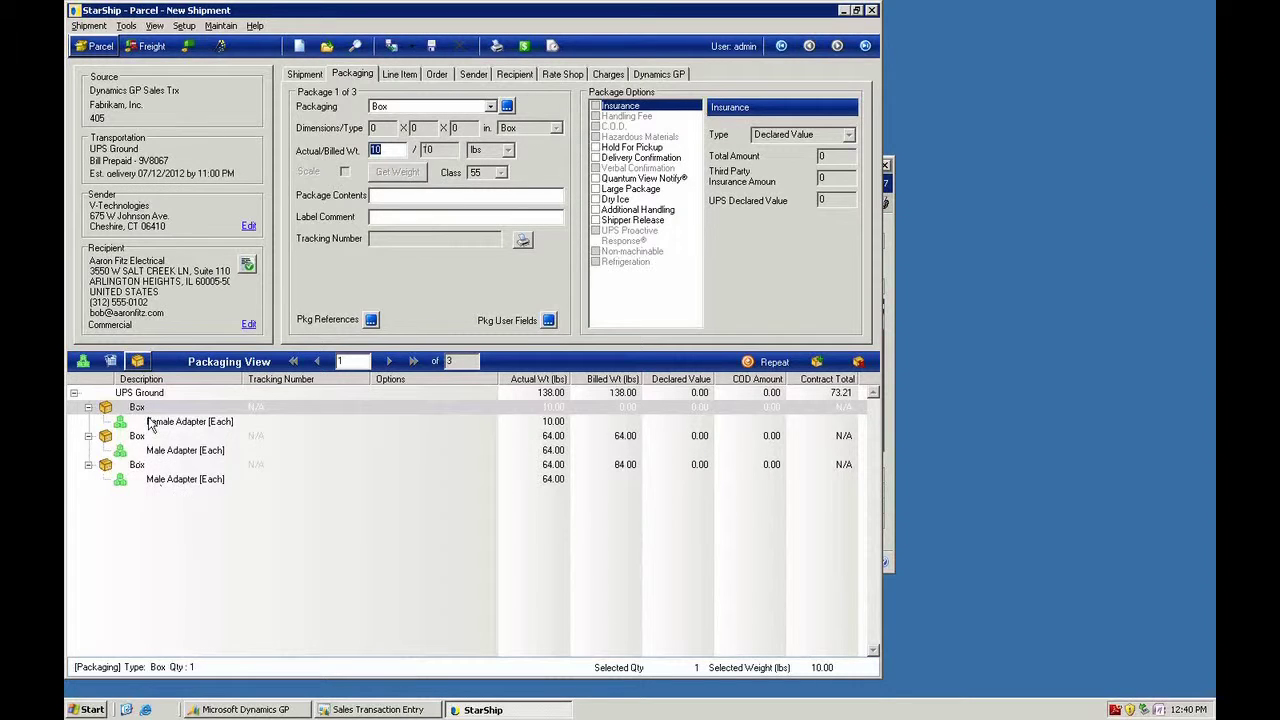
pyautogui.click(110, 364)
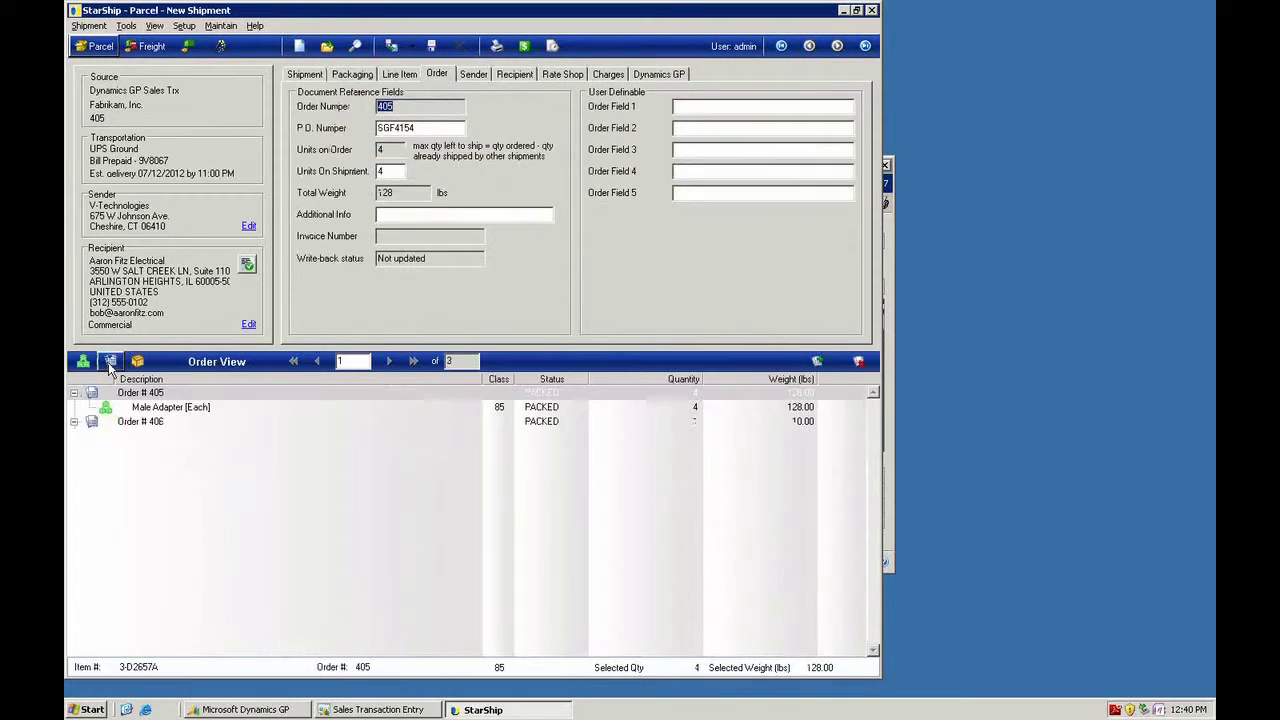
pyautogui.rightClick(127, 395)
pyautogui.click(158, 432)
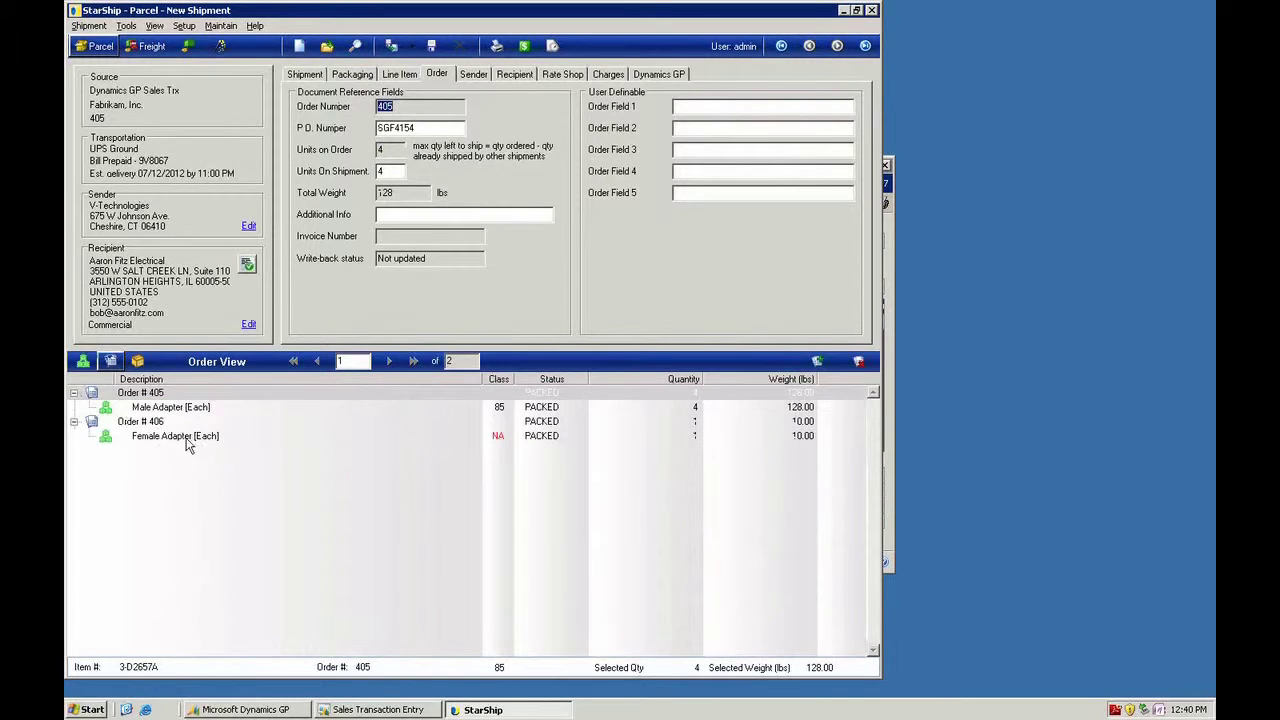
pyautogui.click(83, 361)
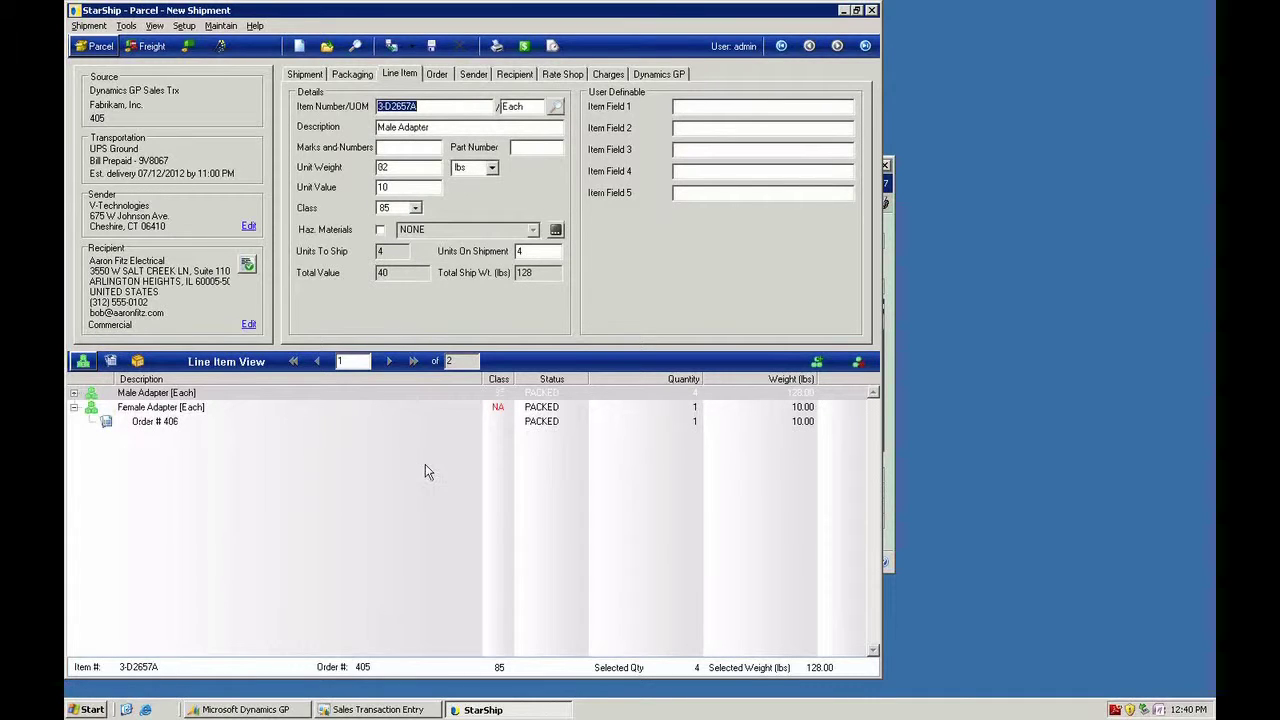
pyautogui.rightClick(199, 393)
pyautogui.click(218, 403)
pyautogui.click(394, 50)
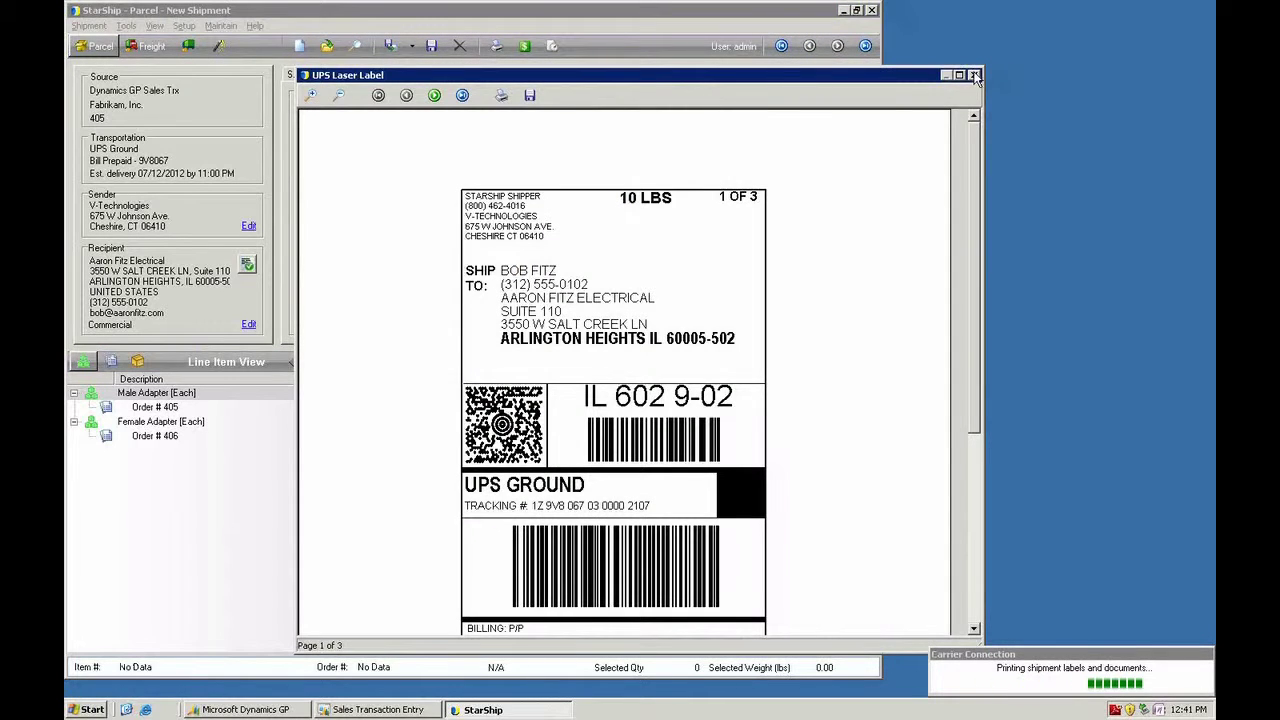
# - Close the printed UPS label preview and minimize StarShip to reveal the GP sales order
pyautogui.click(974, 76)
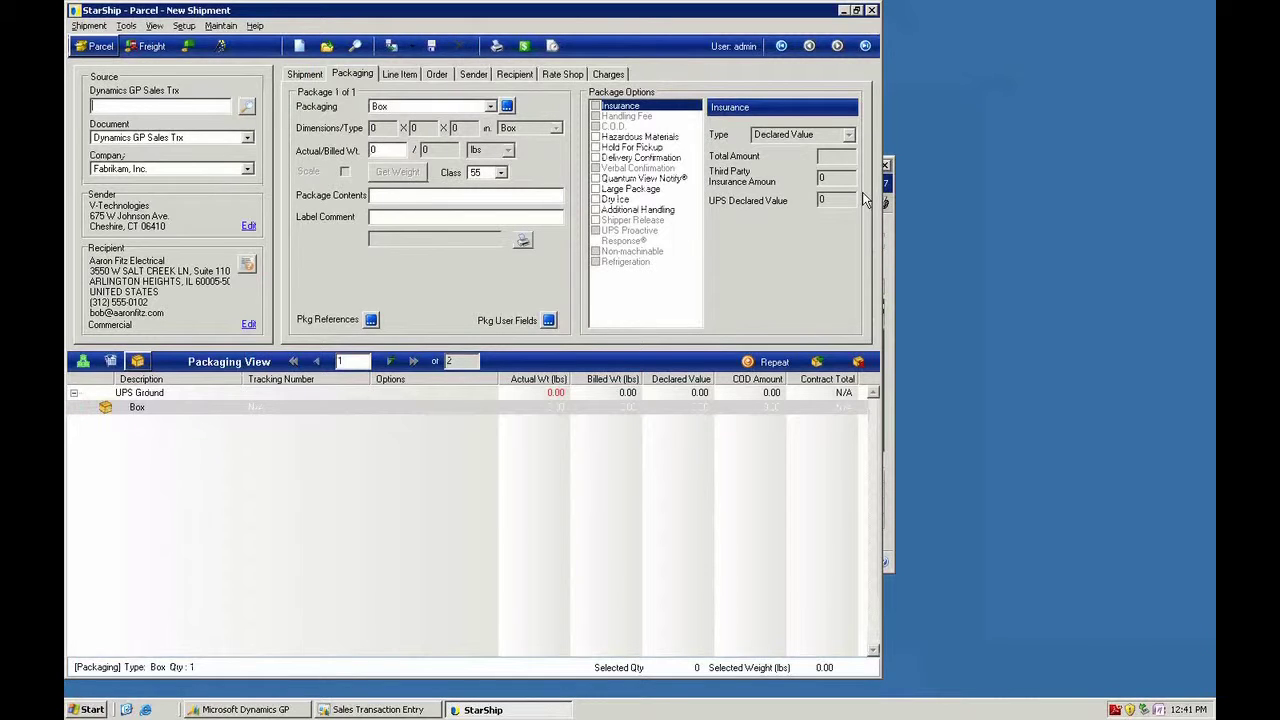
pyautogui.click(843, 11)
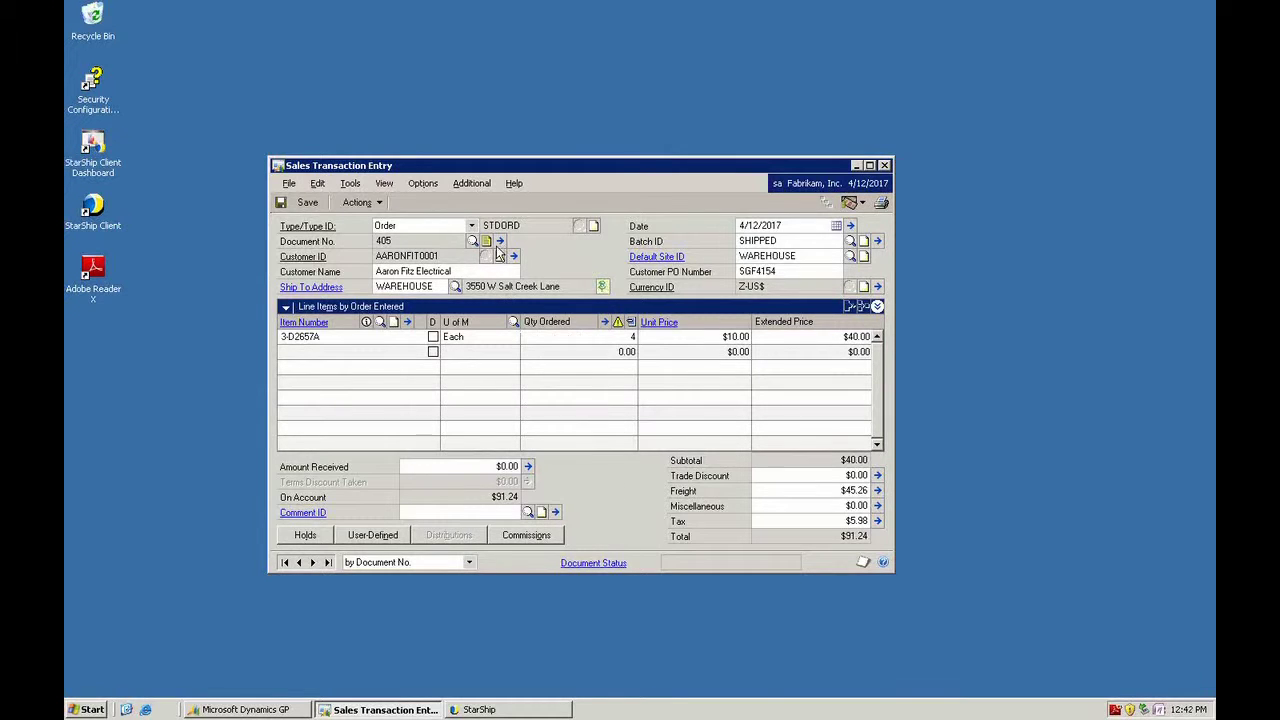
# - Read order 405's note confirming the UPS Ground shipment of 3 packages, then close it
pyautogui.click(485, 240)
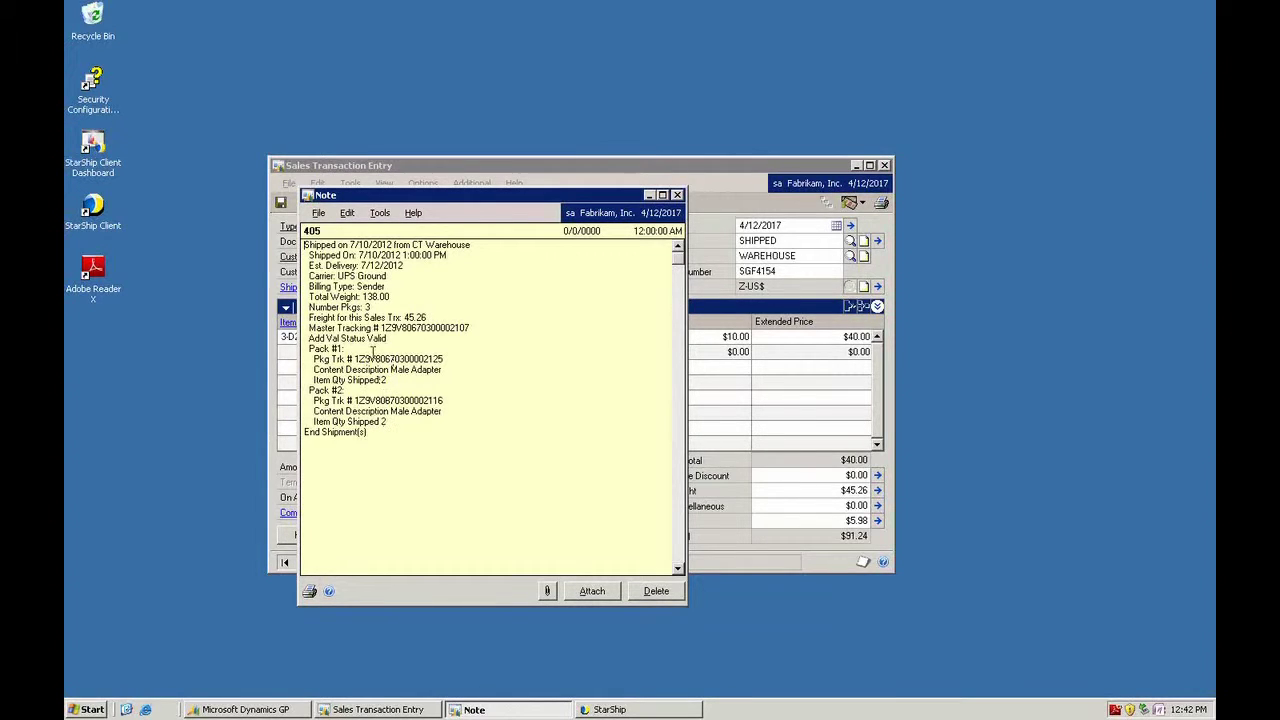
pyautogui.click(677, 196)
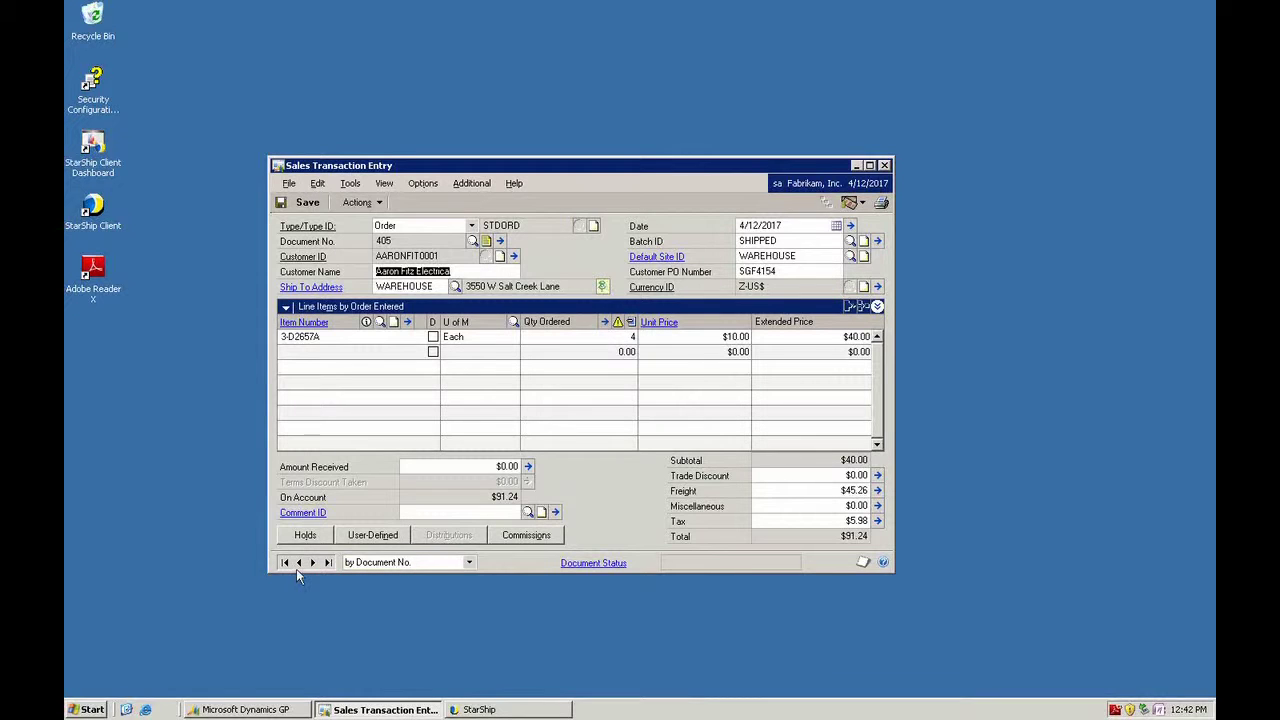
# - Move to sales order 406, review its Female Adapter shipment note, and close it
pyautogui.click(314, 563)
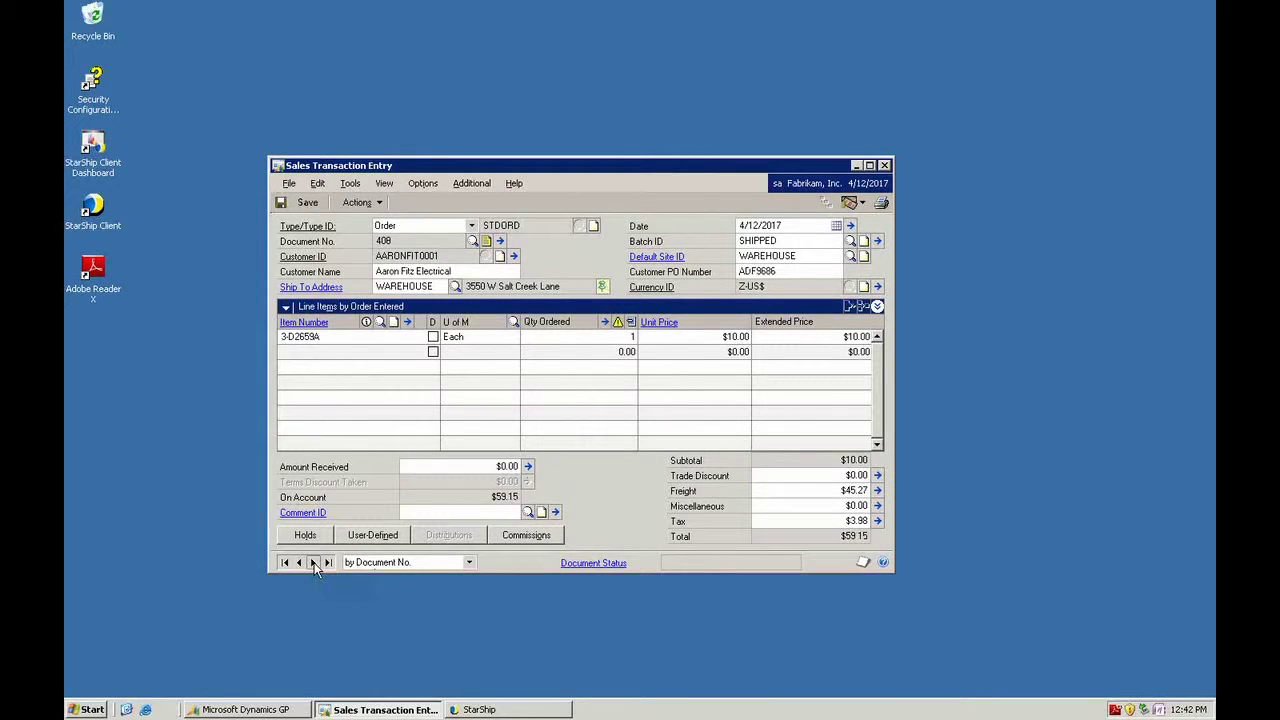
pyautogui.click(487, 241)
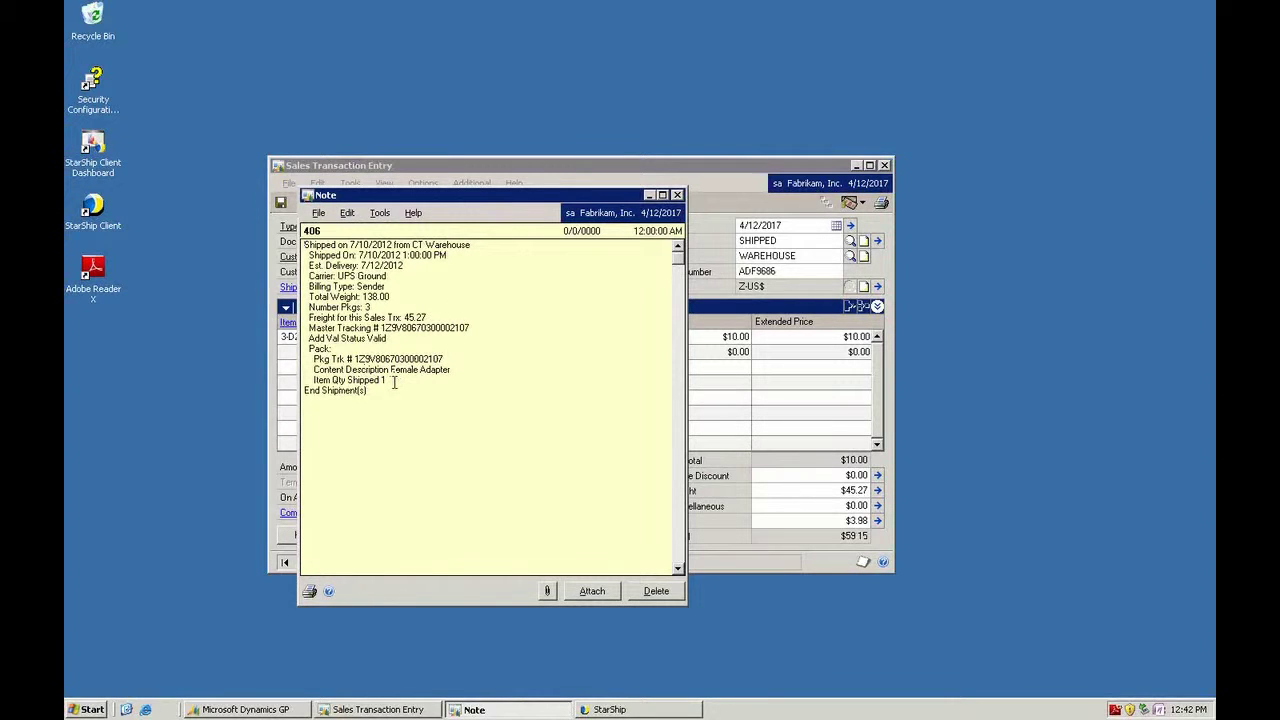
pyautogui.click(677, 197)
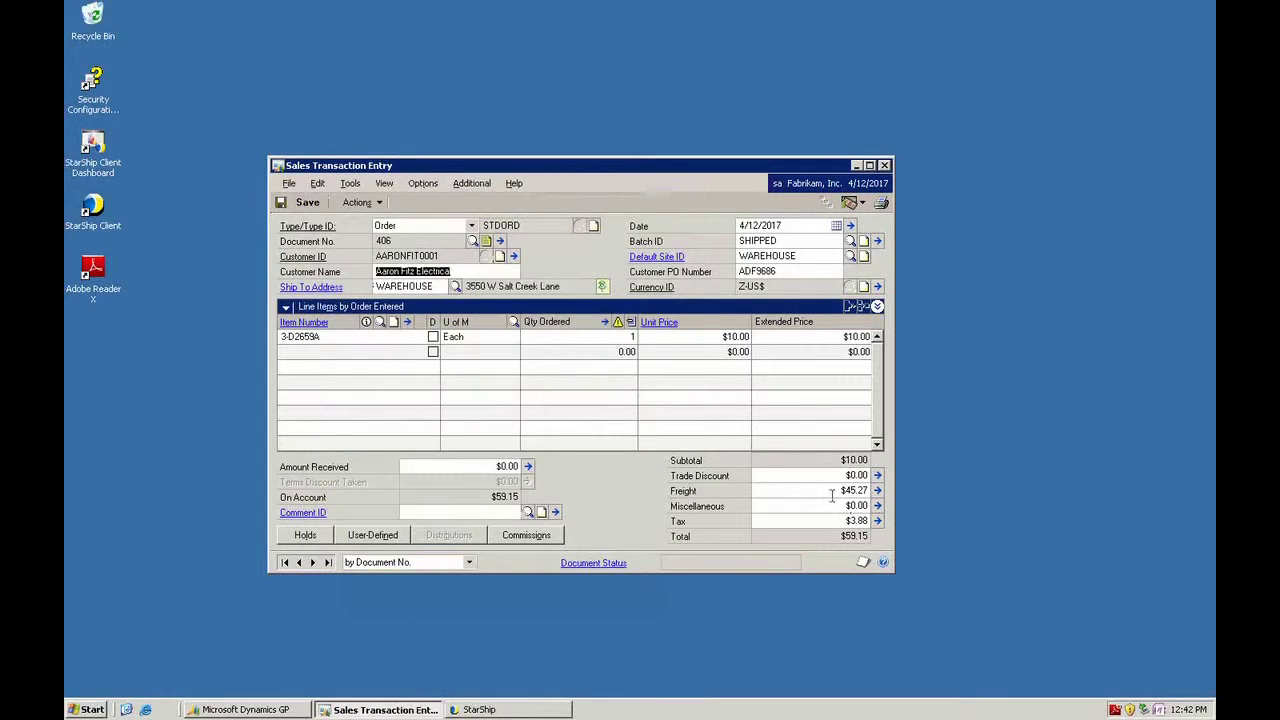